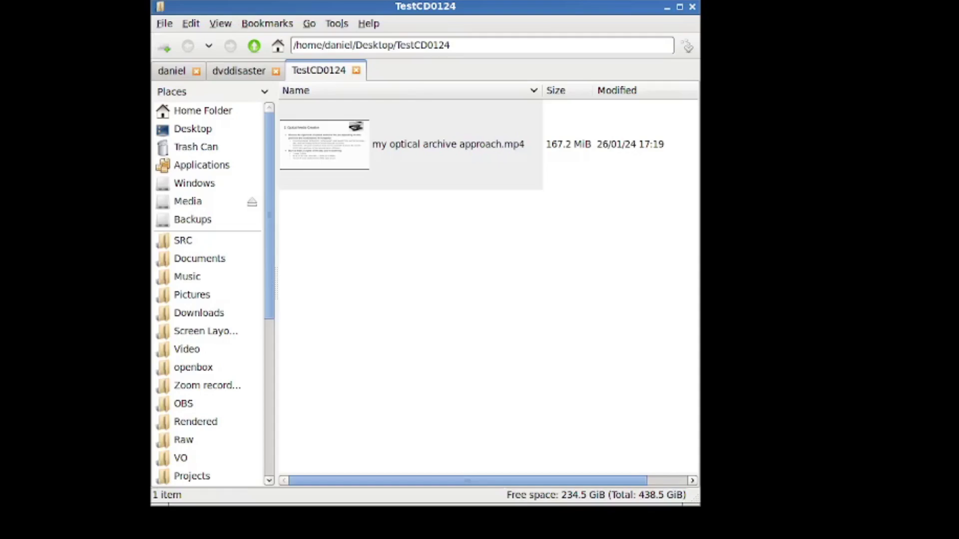
{"action": "key", "text": "ctrl+Page_Up"}
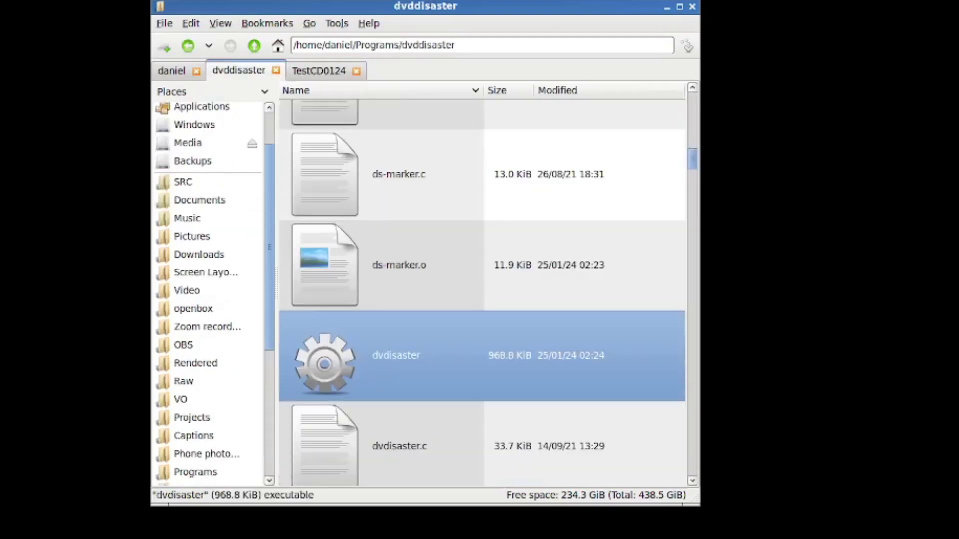
{"action": "key", "text": "Return"}
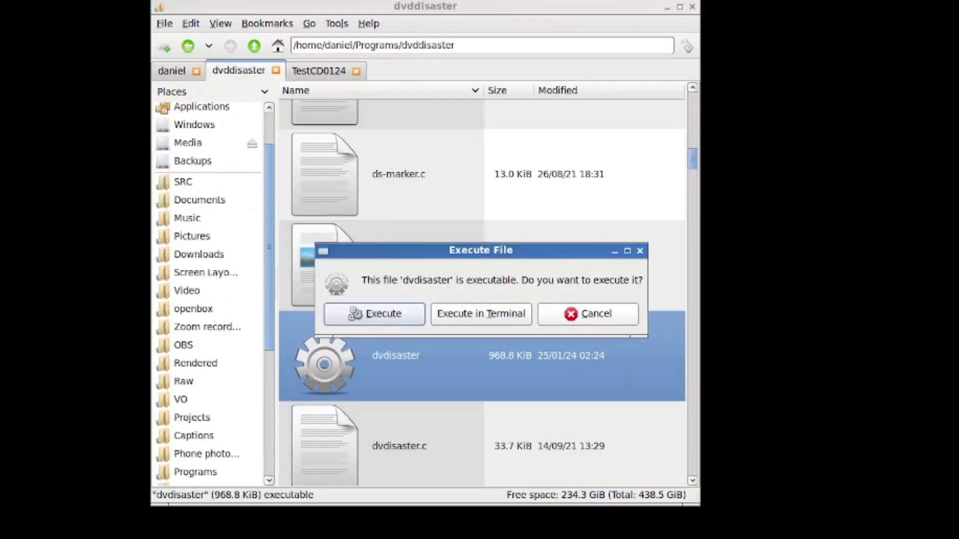
{"action": "key", "text": "Escape"}
{"action": "key", "text": "ctrl+Page_Down"}
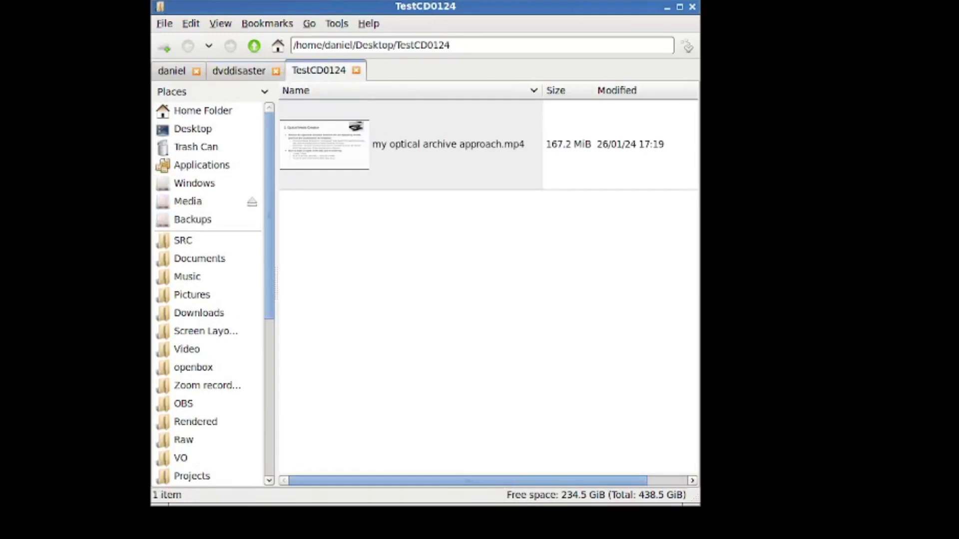
Compress my optical archive approach.mp4 into an .iso image of the same name in the TestCD0124 folder
{"action": "right_click", "coordinate": [372, 154]}
{"action": "left_click", "coordinate": [415, 205]}
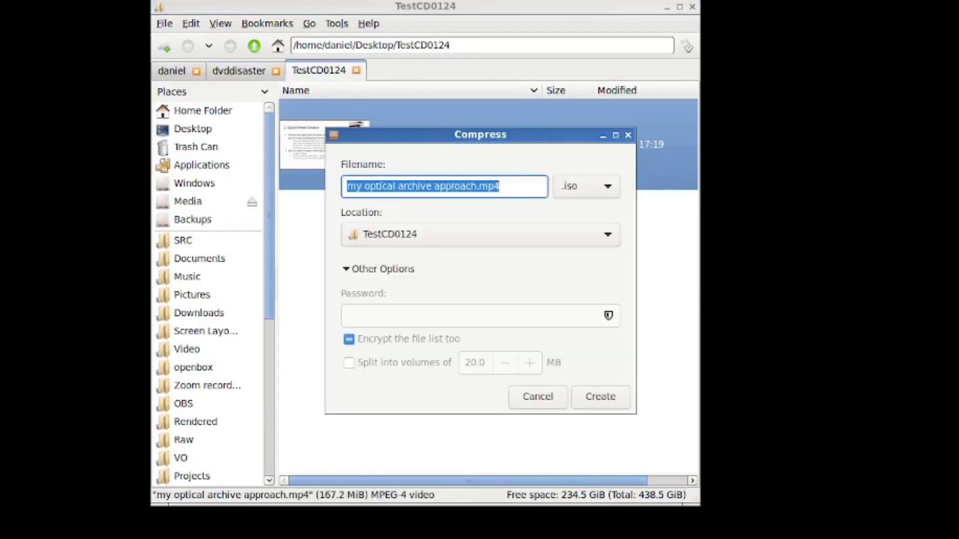
{"action": "key", "text": "Return"}
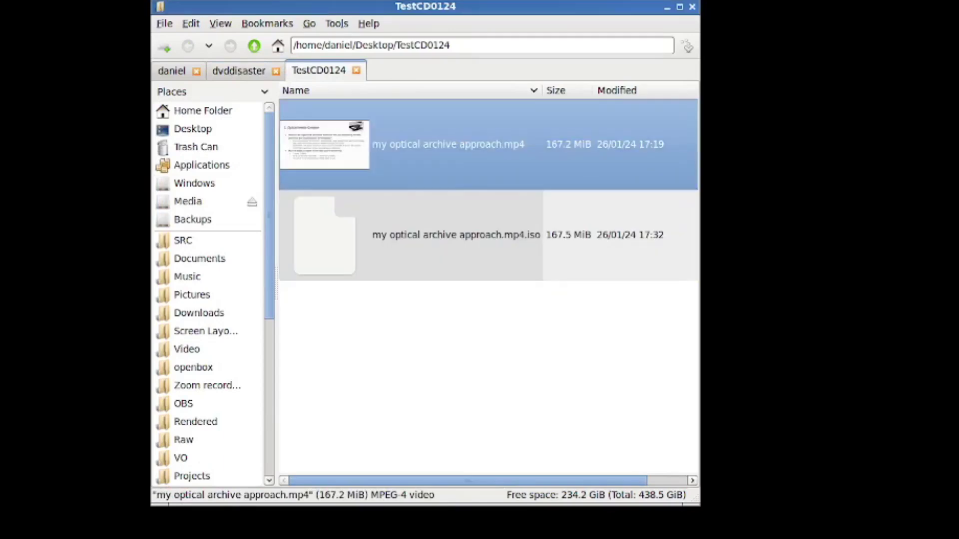
Move the original my optical archive approach.mp4 to the trash, keeping only the ISO image in the folder
{"action": "key", "text": "Menu"}
{"action": "key", "text": "Up"}
{"action": "key", "text": "Up"}
{"action": "key", "text": "Up"}
{"action": "key", "text": "Up"}
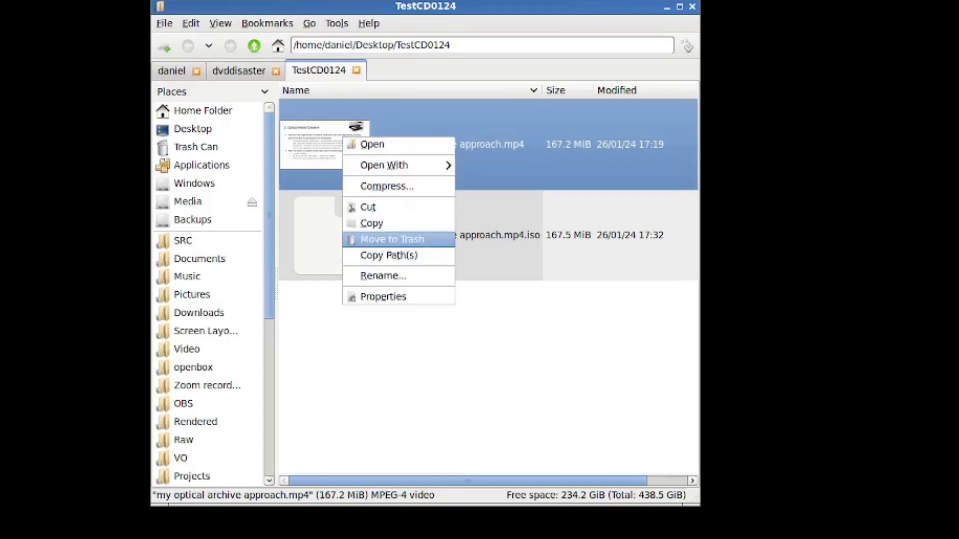
{"action": "key", "text": "Return"}
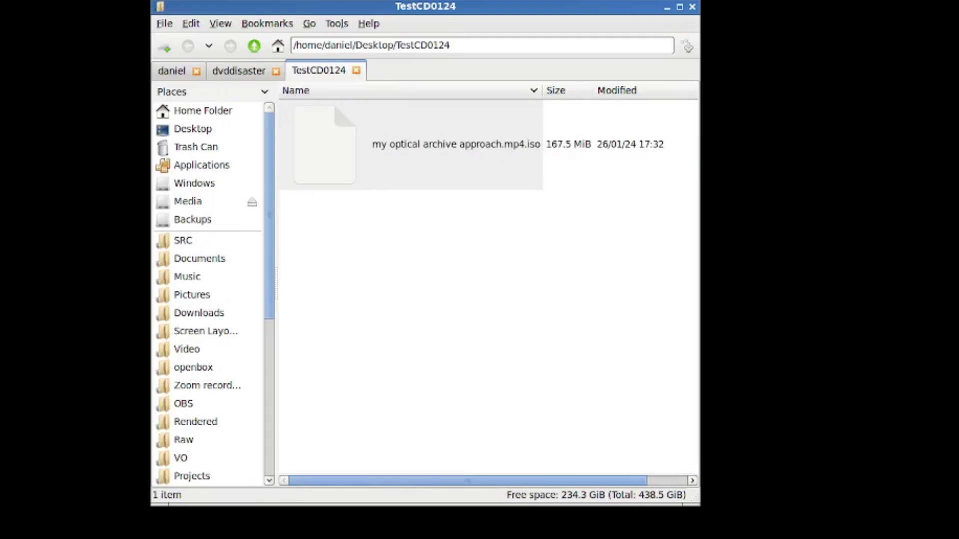
Switch to the dvddisaster program folder and execute the dvdisaster file
{"action": "left_click", "coordinate": [239, 71]}
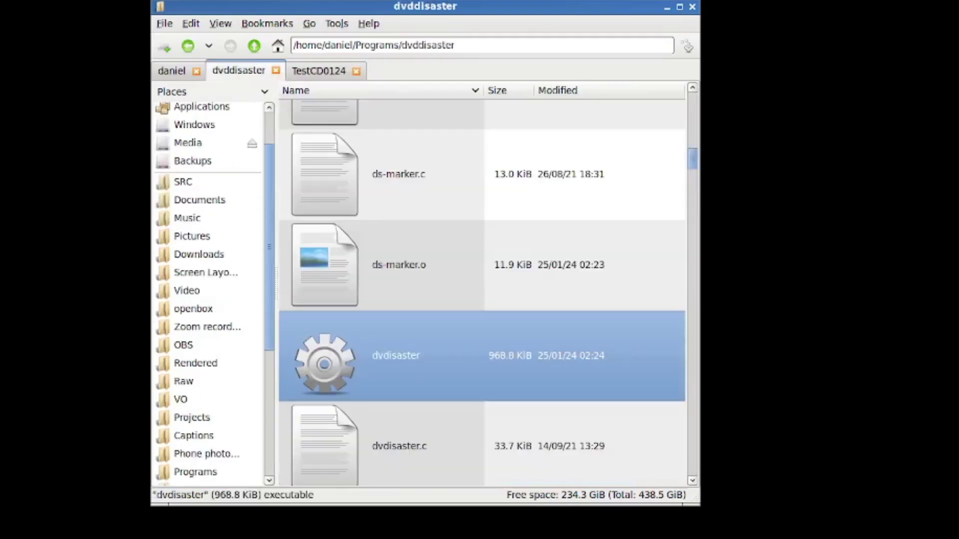
{"action": "key", "text": "Return"}
{"action": "key", "text": "Return"}
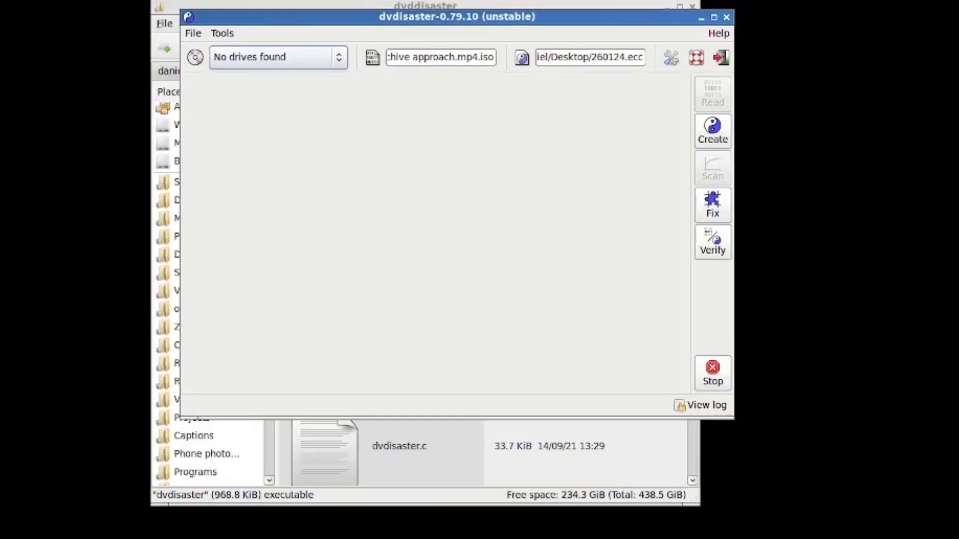
Select my optical archive approach.mp4.iso in the Desktop's TestCD0124 folder as the image file
{"action": "left_click", "coordinate": [372, 57]}
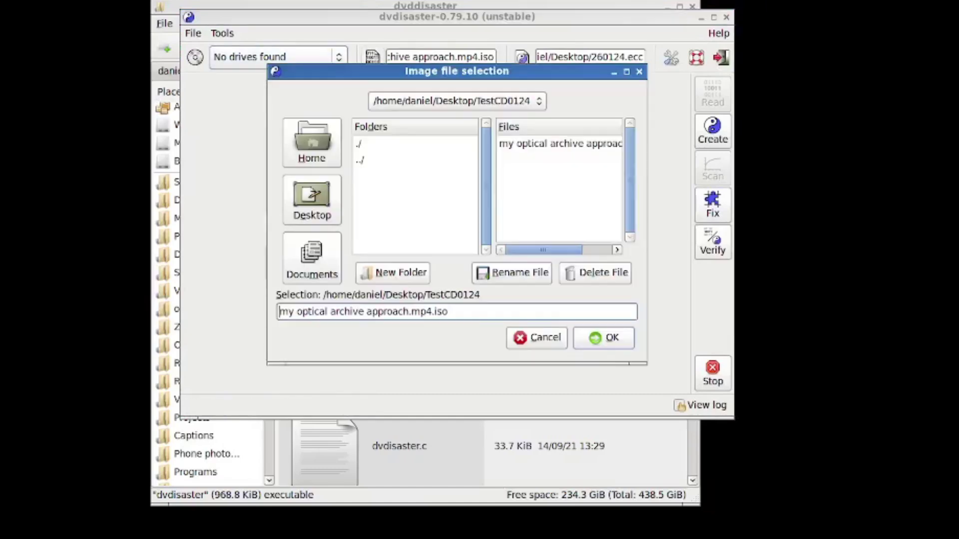
{"action": "left_click", "coordinate": [312, 200]}
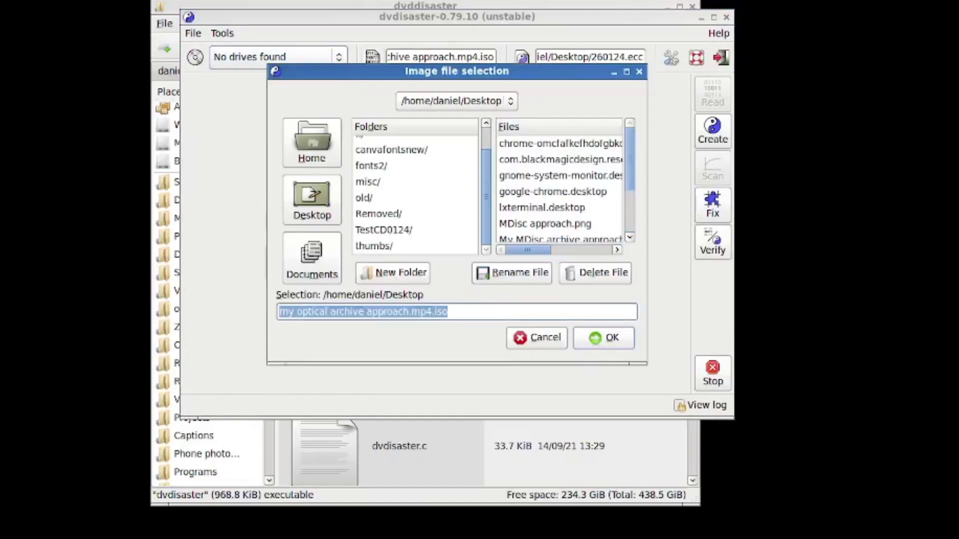
{"action": "left_click", "coordinate": [384, 229]}
{"action": "double_click", "coordinate": [384, 230]}
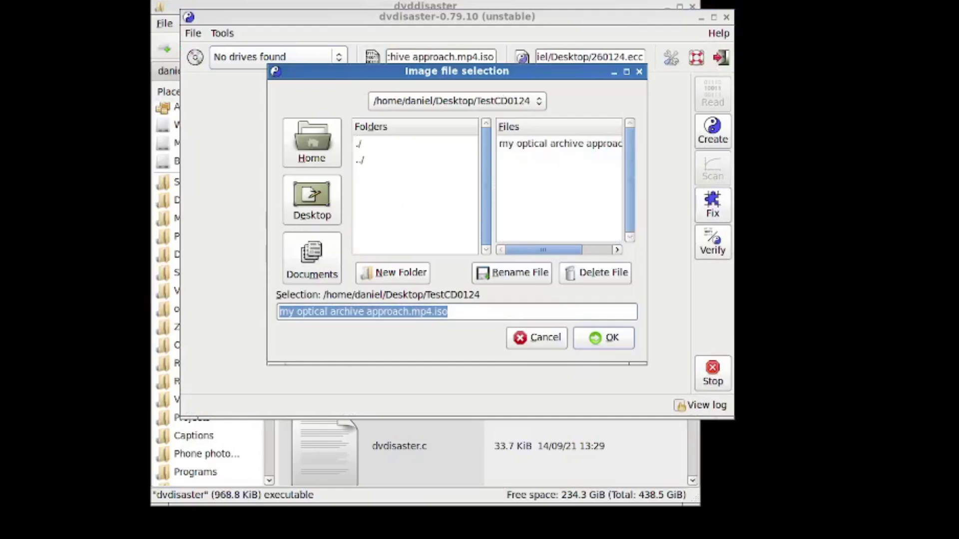
{"action": "left_click", "coordinate": [559, 144]}
{"action": "key", "text": "Return"}
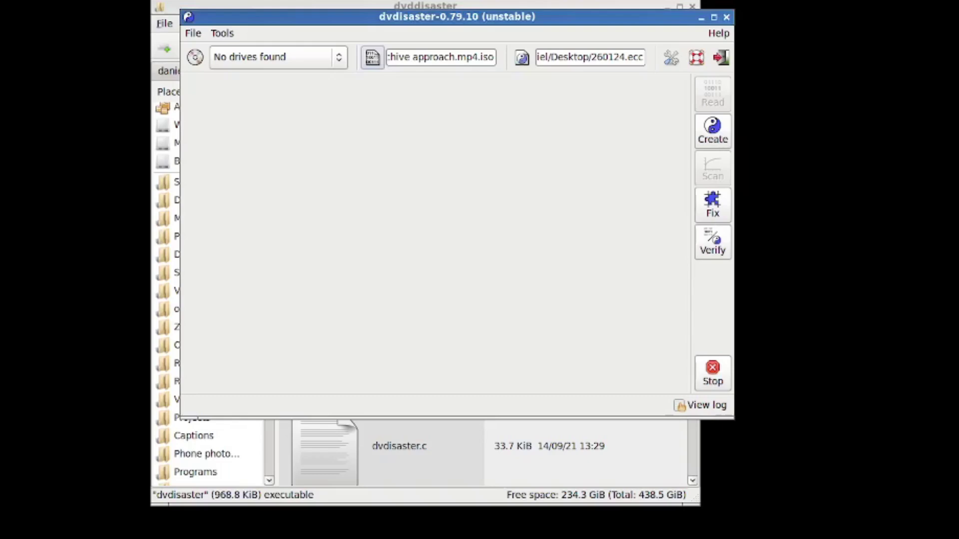
In the error correction preferences, use the Multithreaded RS codec (RS03) storage method with ECC data stored in the image
{"action": "left_click", "coordinate": [671, 57]}
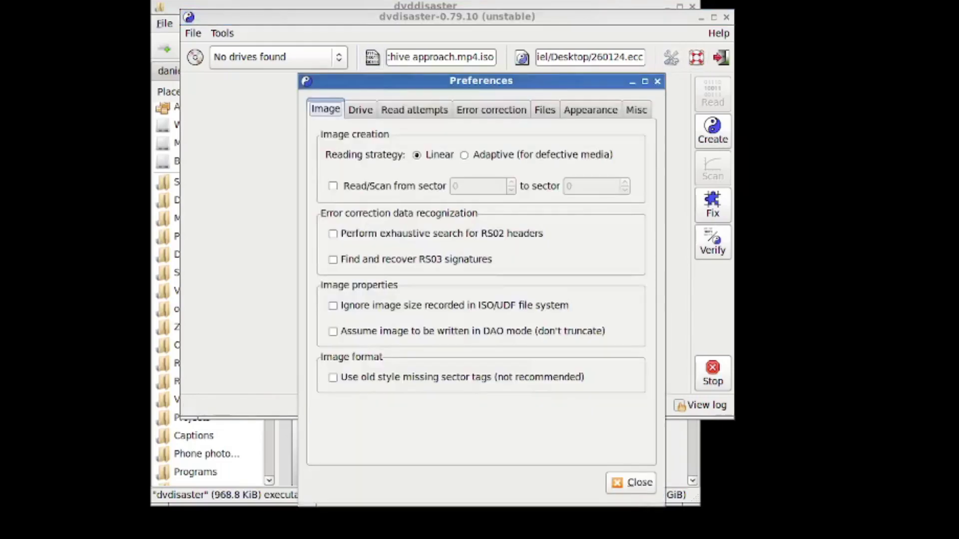
{"action": "left_click_drag", "start_coordinate": [481, 86], "coordinate": [421, 1]}
{"action": "left_click", "coordinate": [432, 24]}
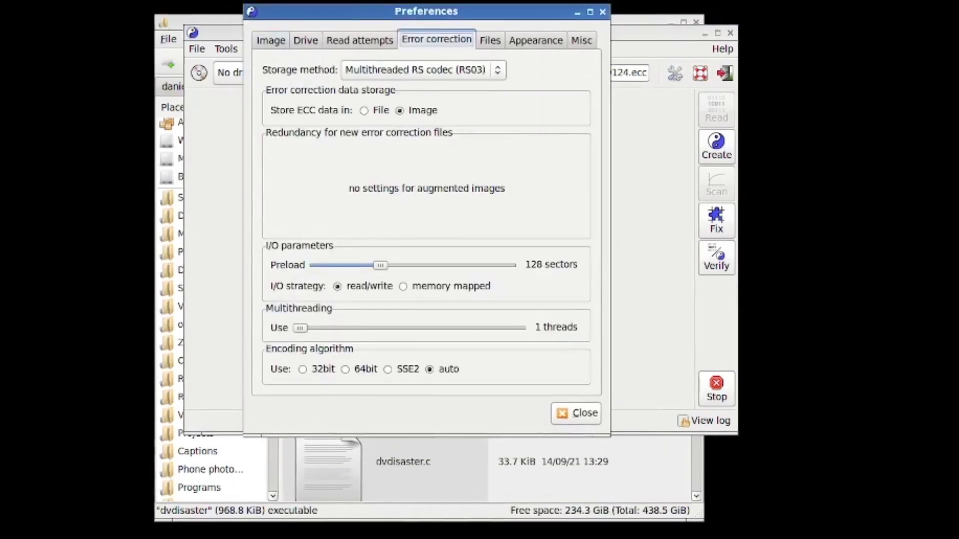
{"action": "left_click", "coordinate": [425, 80]}
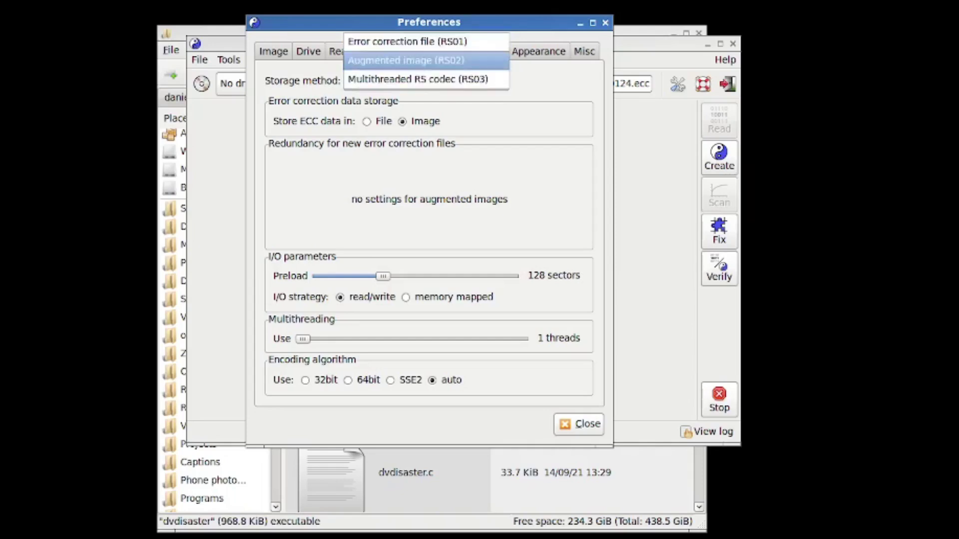
{"action": "key", "text": "Return"}
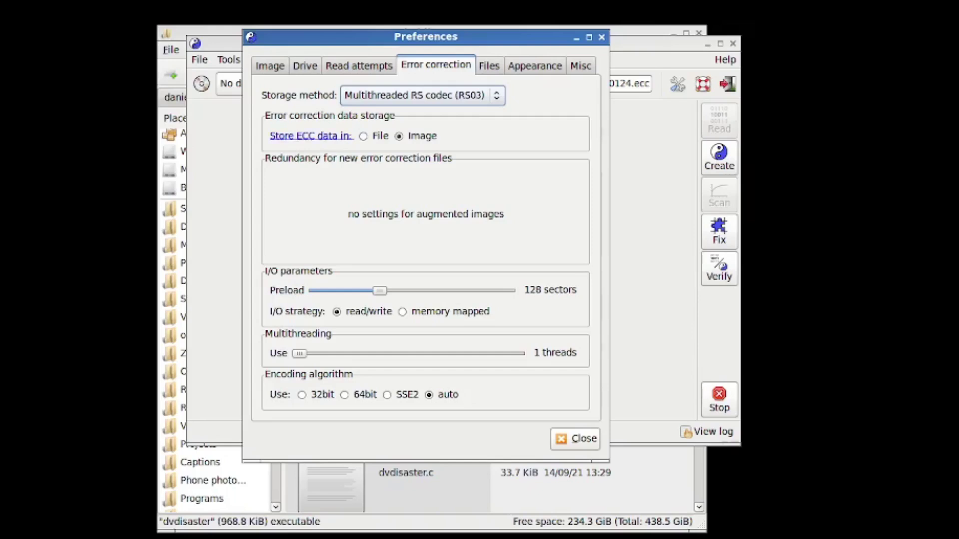
{"action": "left_click", "coordinate": [363, 136]}
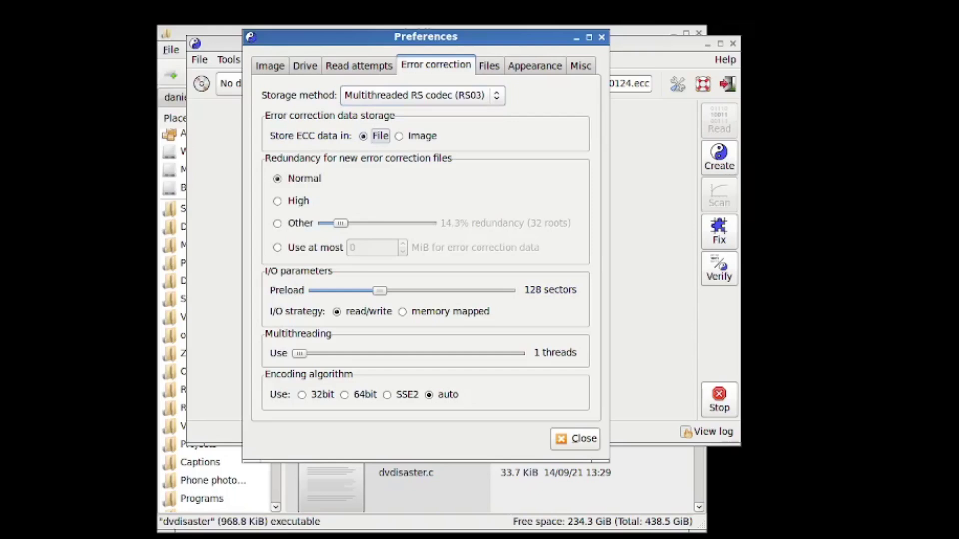
{"action": "left_click", "coordinate": [399, 135]}
{"action": "left_click", "coordinate": [575, 438]}
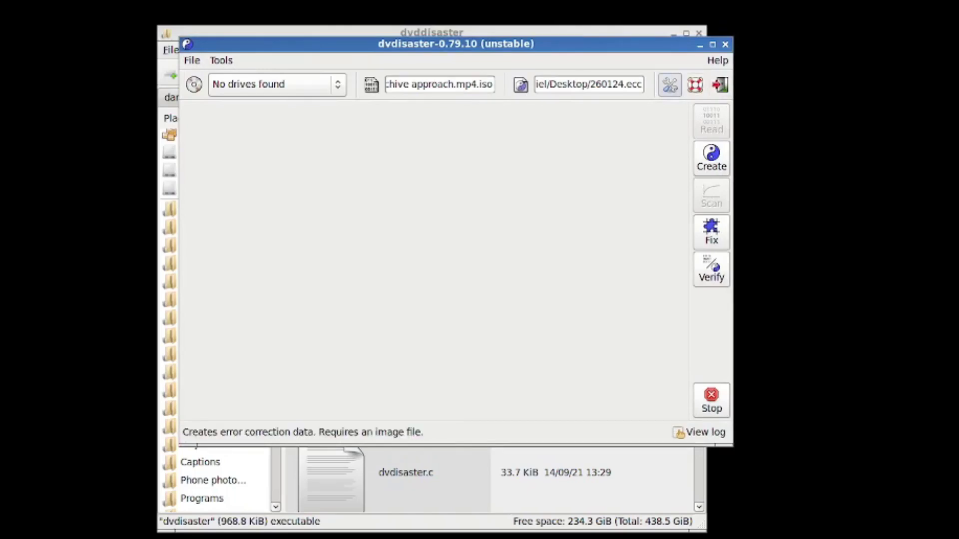
Create the error correction data for the selected ISO image and close dvdisaster
{"action": "left_click", "coordinate": [711, 158]}
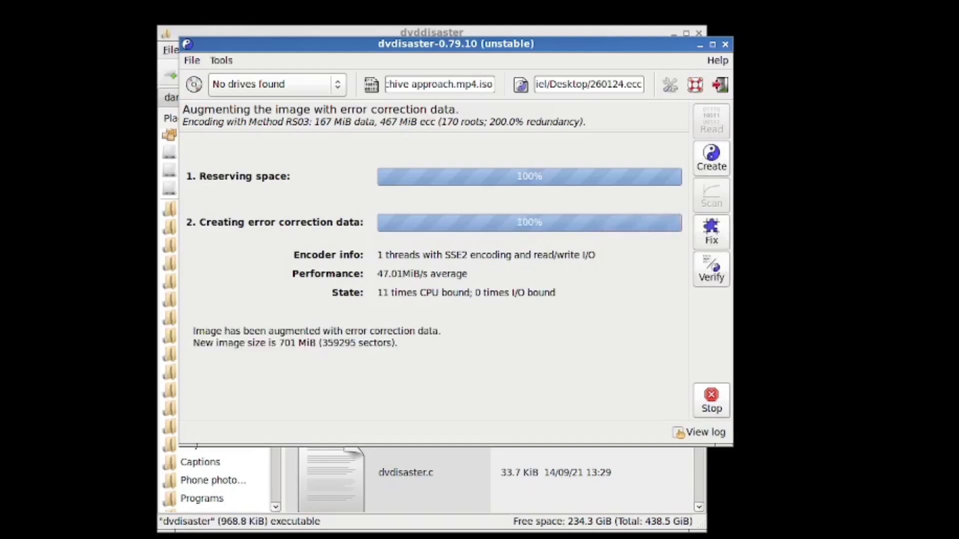
{"action": "key", "text": "alt+F4"}
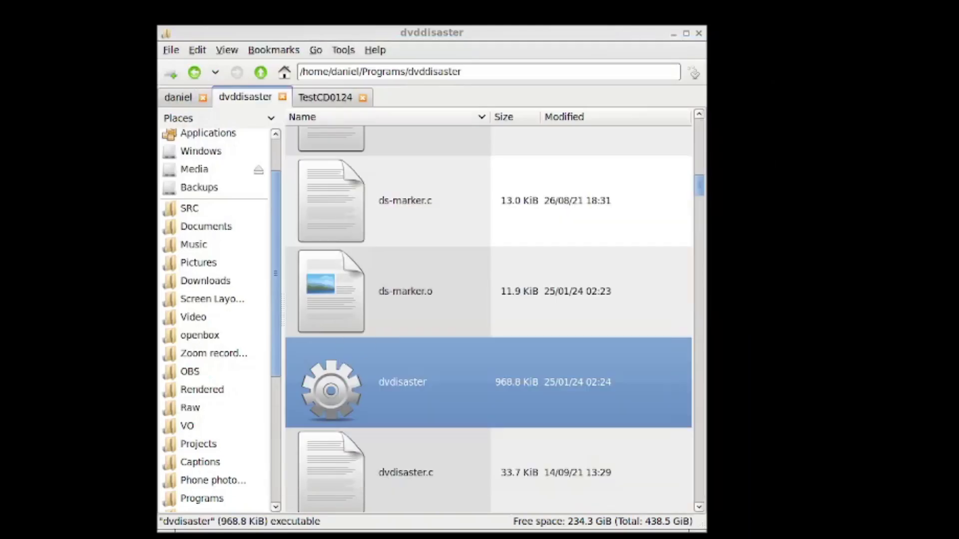
Add my optical archive approach.mp4.iso from the TestCD0124 folder to the K3b data project as a file, not as a direct image burn
{"action": "left_click", "coordinate": [325, 97]}
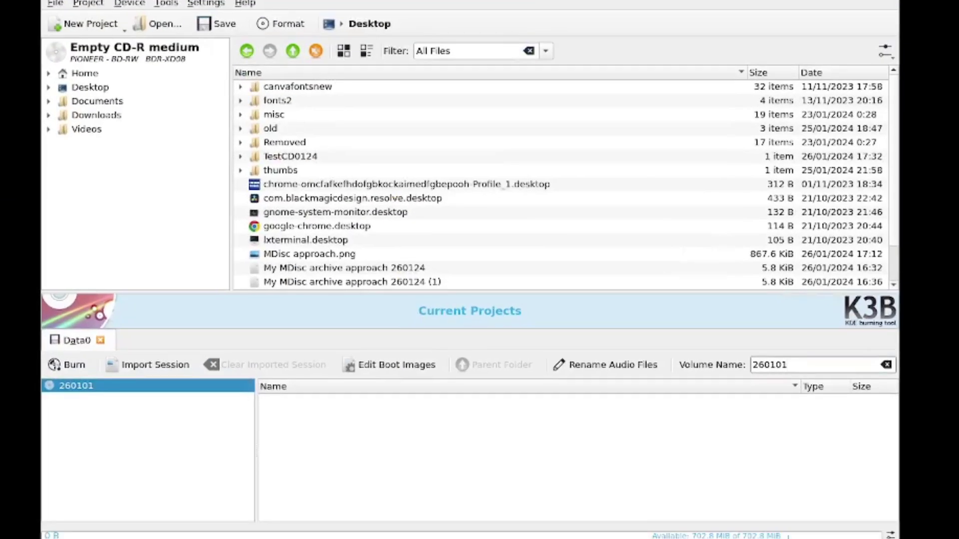
{"action": "left_click_drag", "start_coordinate": [898, 538], "coordinate": [681, 464]}
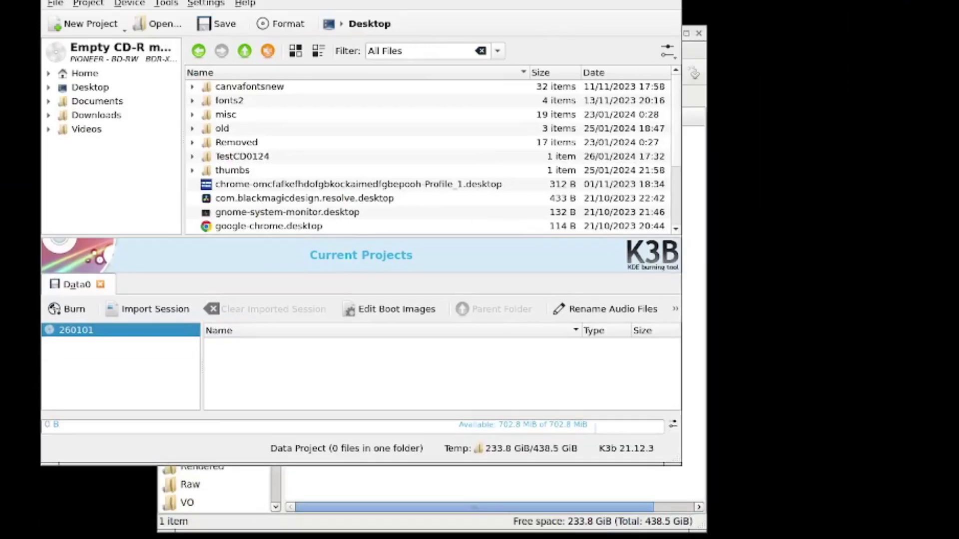
{"action": "left_click_drag", "start_coordinate": [360, 2], "coordinate": [495, 227]}
{"action": "left_click", "coordinate": [462, 171]}
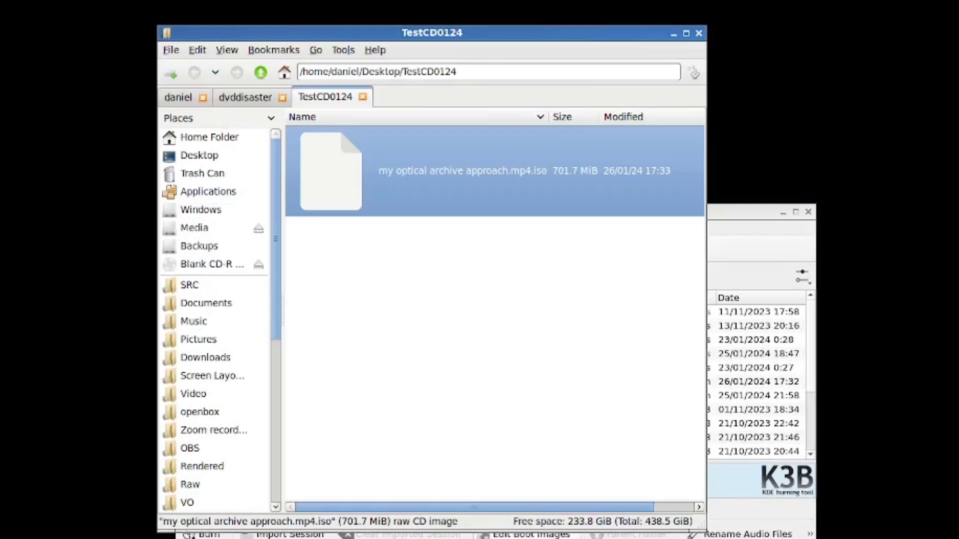
{"action": "left_click_drag", "start_coordinate": [462, 170], "coordinate": [526, 533]}
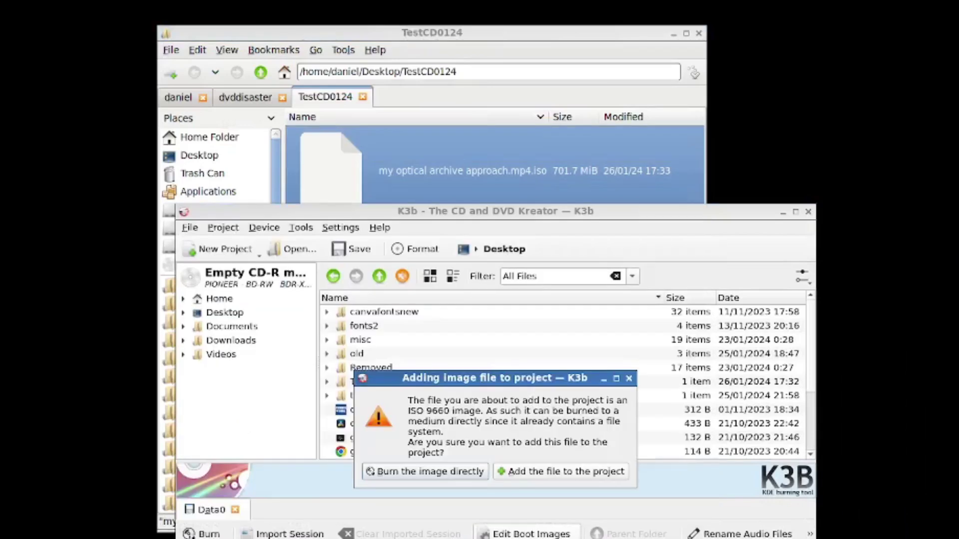
{"action": "left_click_drag", "start_coordinate": [495, 212], "coordinate": [481, 63]}
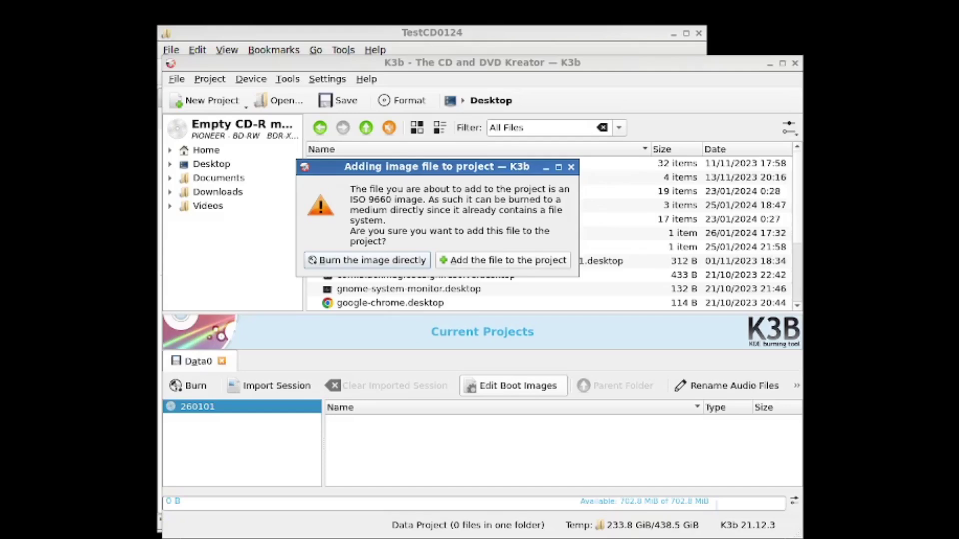
{"action": "left_click", "coordinate": [502, 260]}
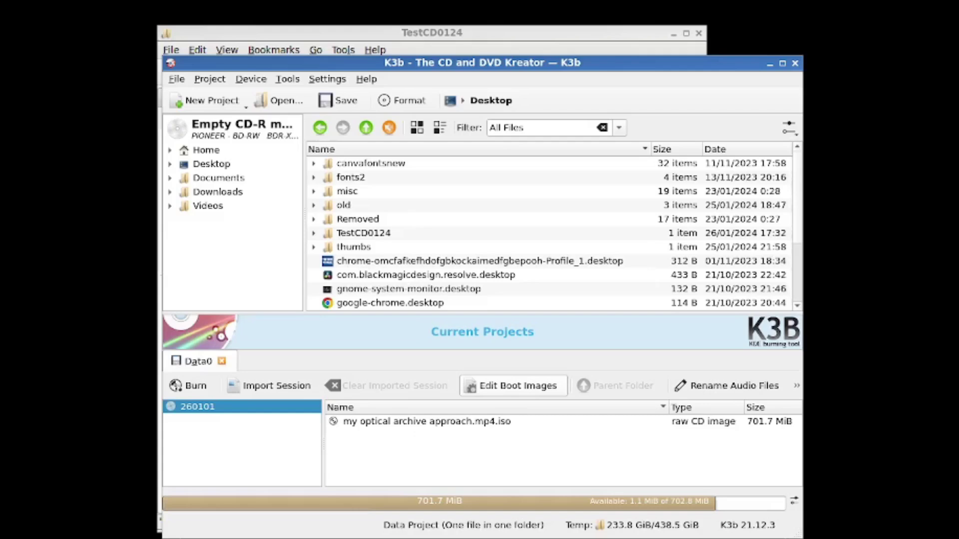
Burn the data project to the empty CD-R medium with automatic speed and writing mode
{"action": "left_click_drag", "start_coordinate": [482, 63], "coordinate": [454, 38]}
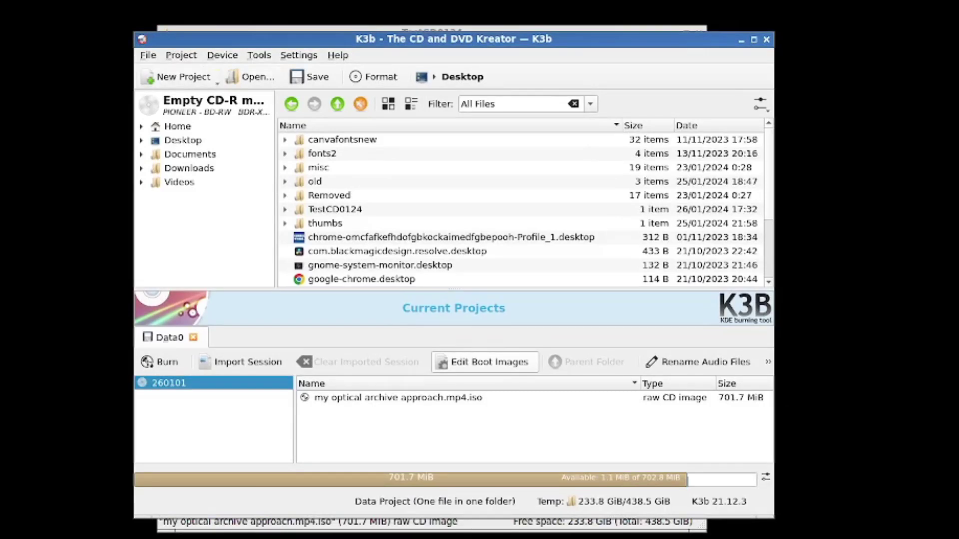
{"action": "left_click", "coordinate": [159, 362]}
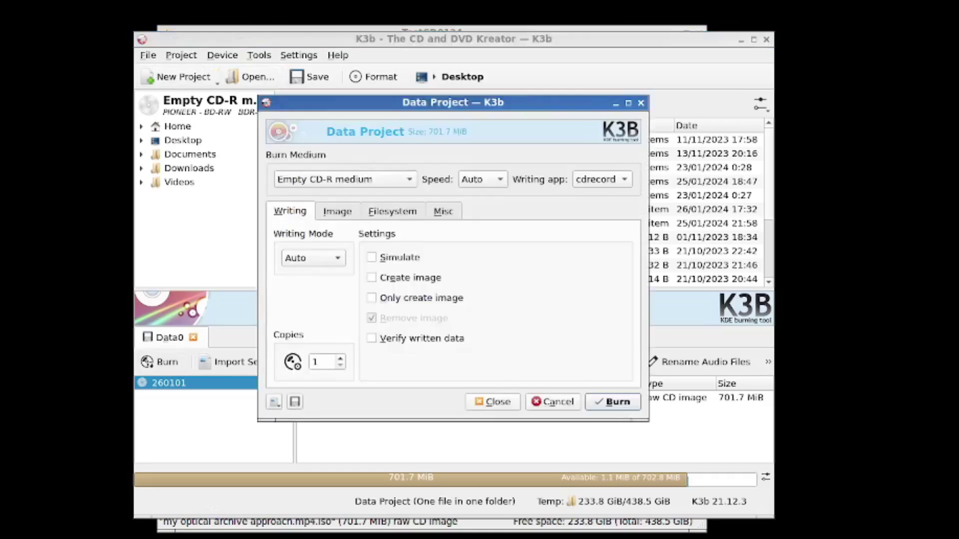
{"action": "key", "text": "Return"}
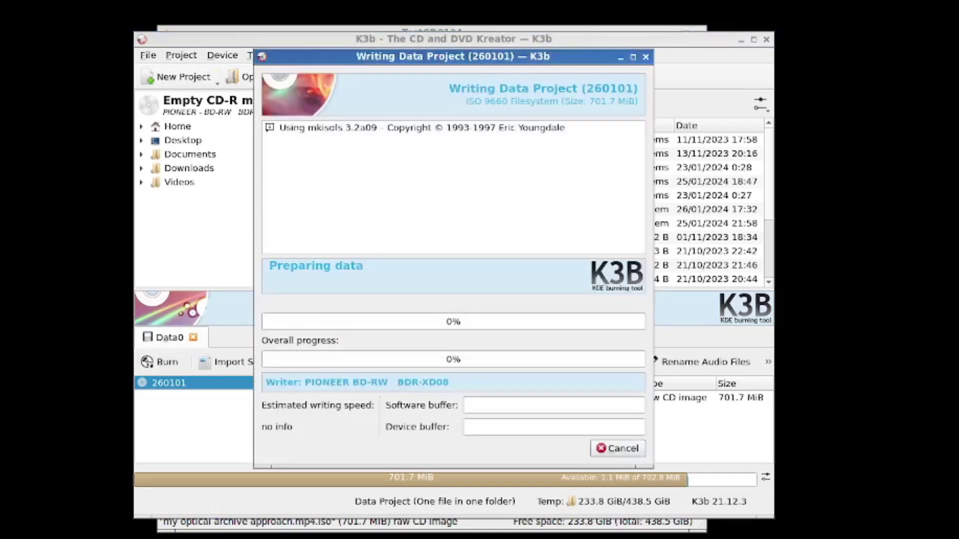